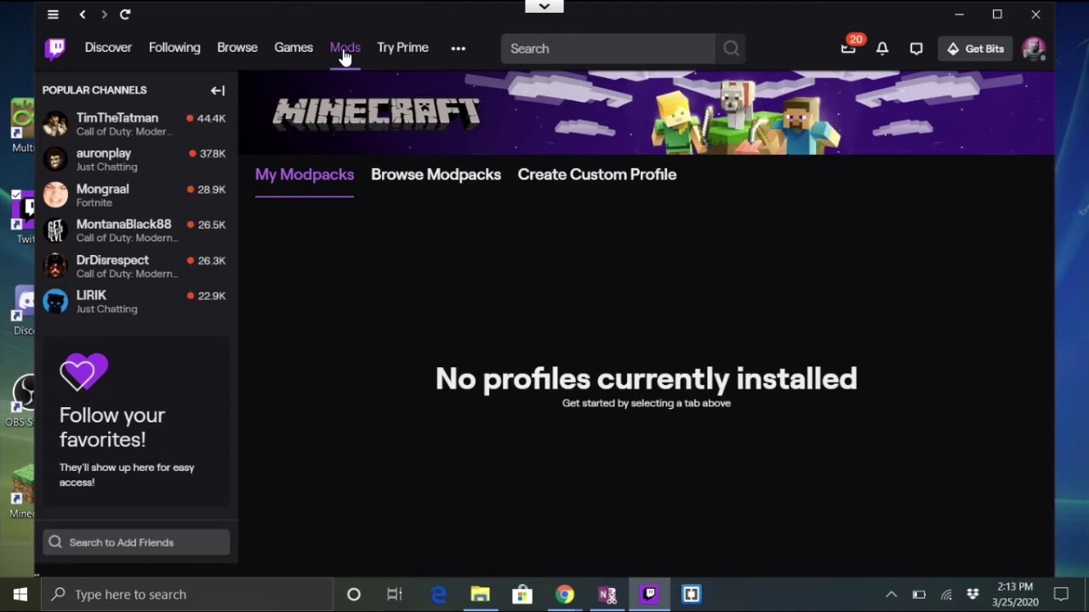
- Start a new custom Minecraft profile with version 1.15.2 and name it 1.15.2
left_click(573, 179)
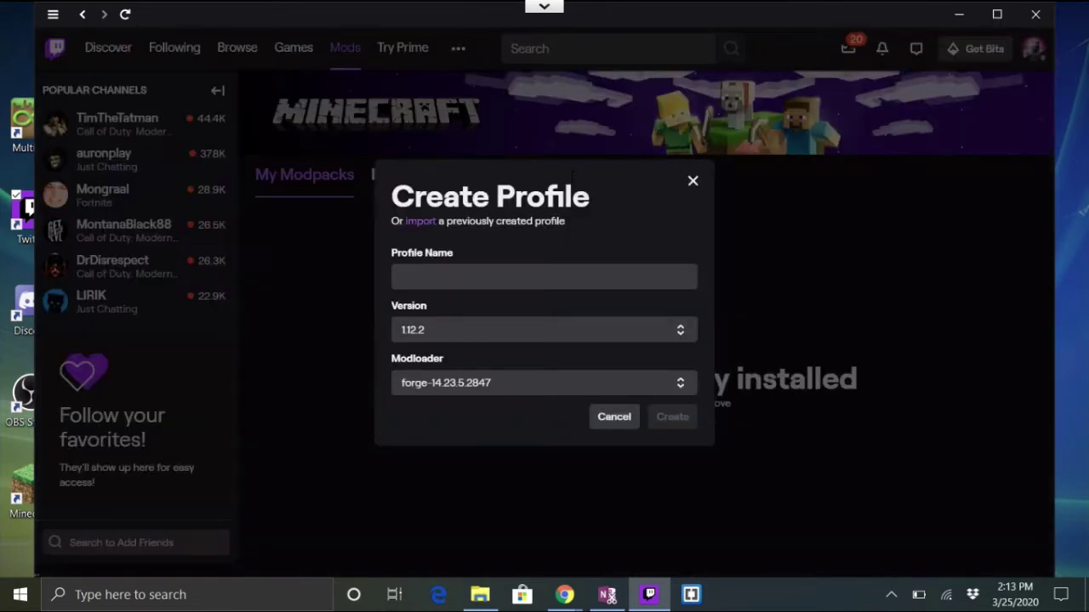
left_click(471, 331)
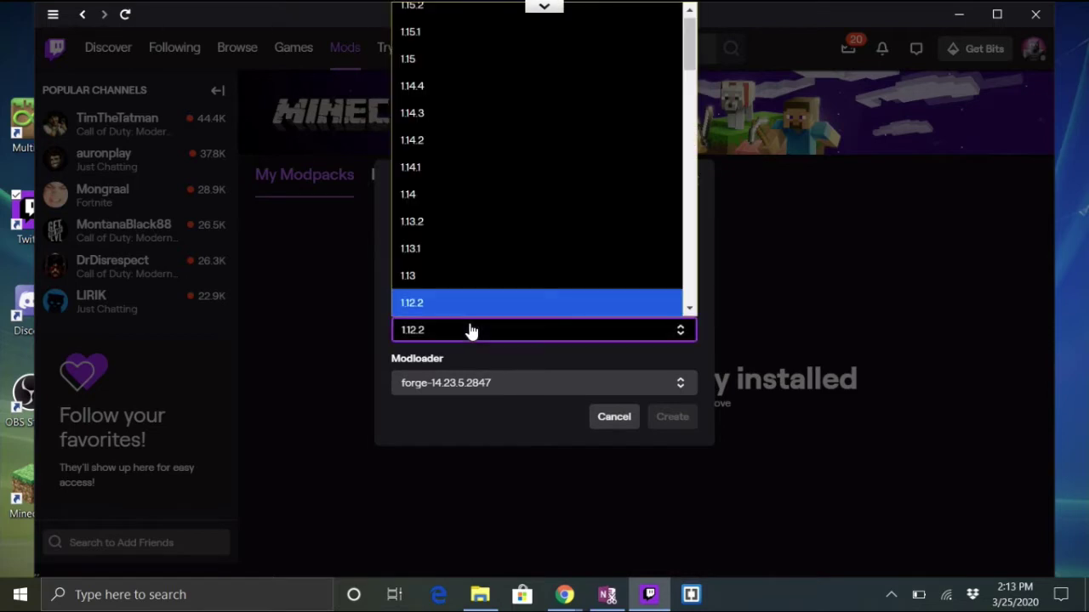
scroll(479, 65, "down", 1)
scroll(479, 65, "up", 1)
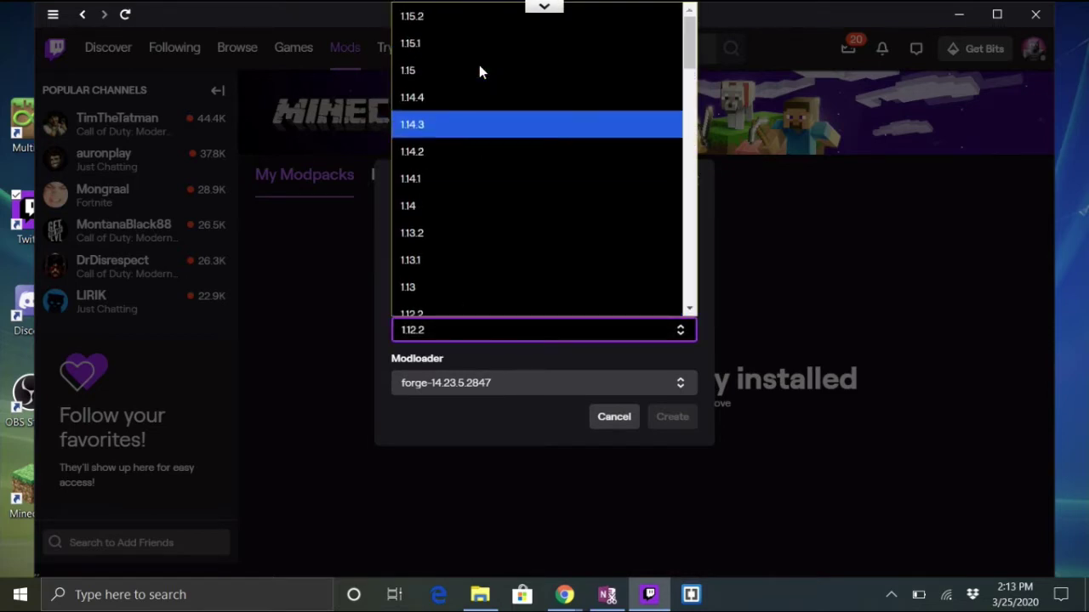
left_click(459, 18)
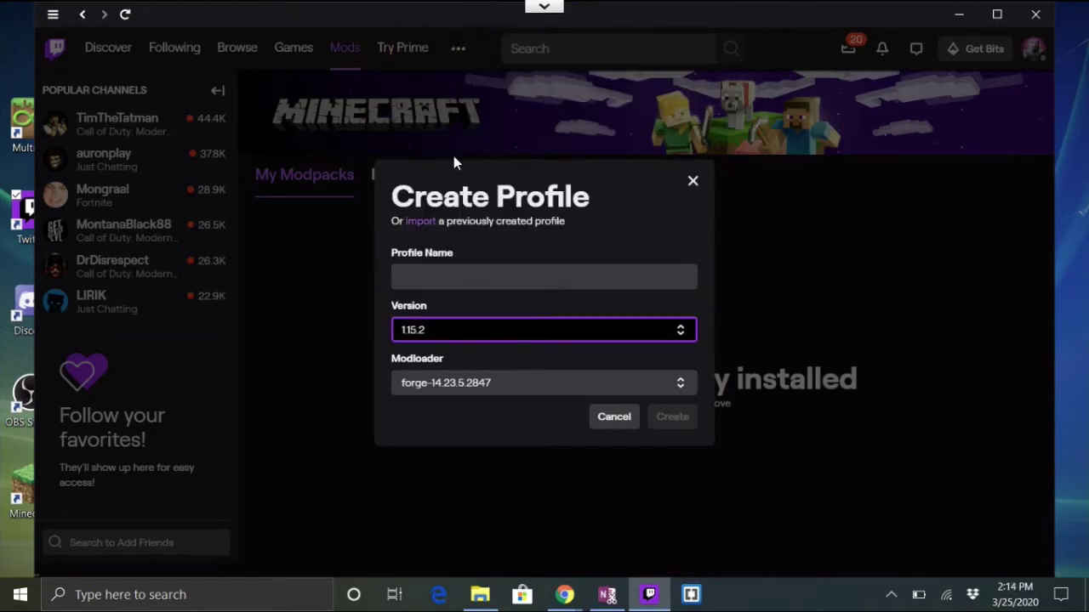
left_click(439, 274)
type("1.15.2")
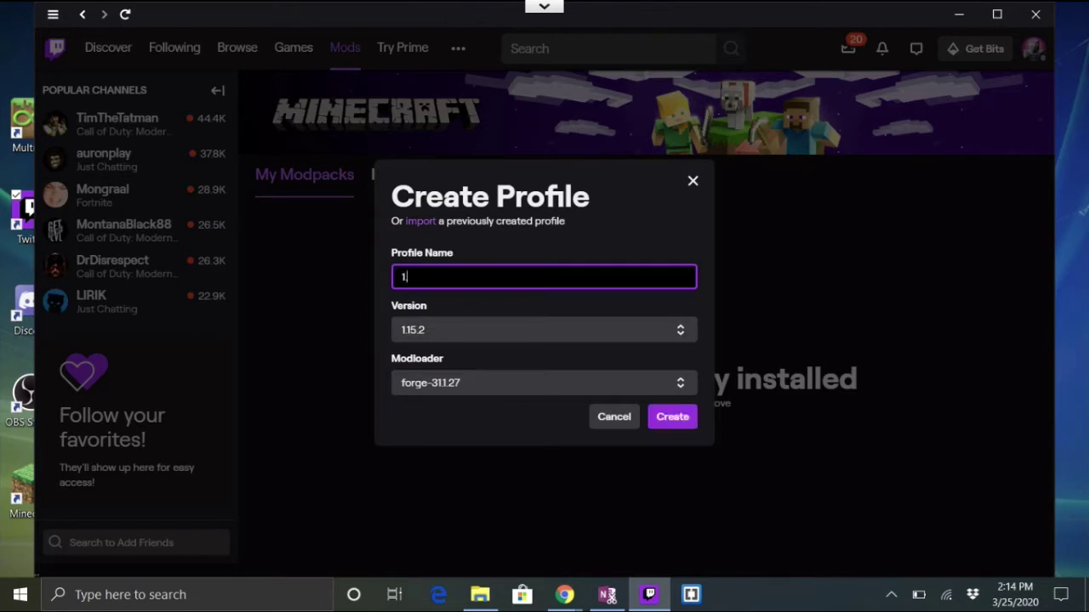
- Set the profile's modloader to None and create the profile
left_click(443, 385)
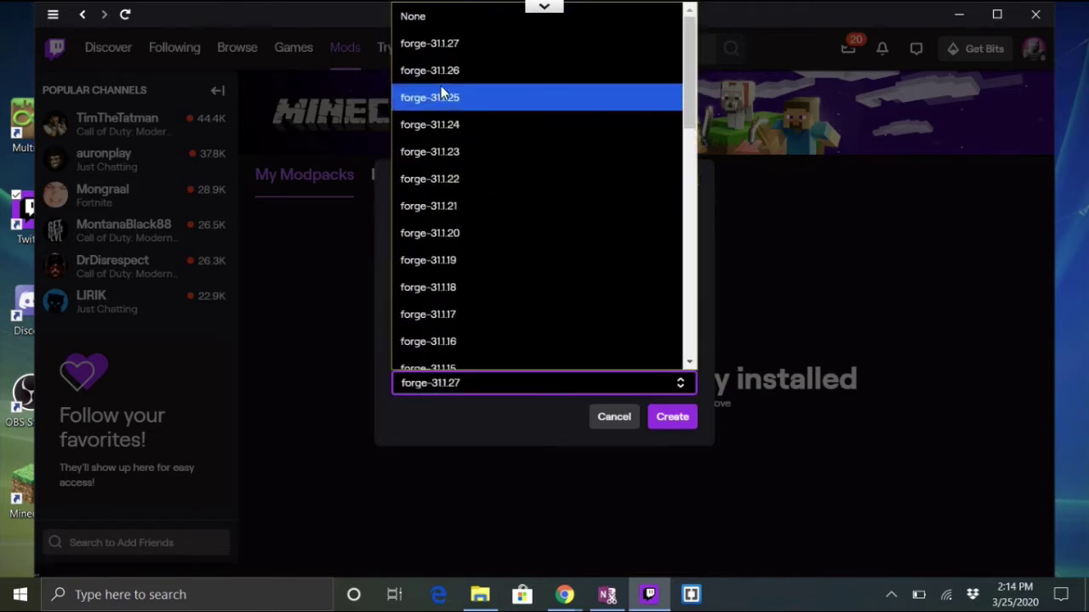
left_click(420, 8)
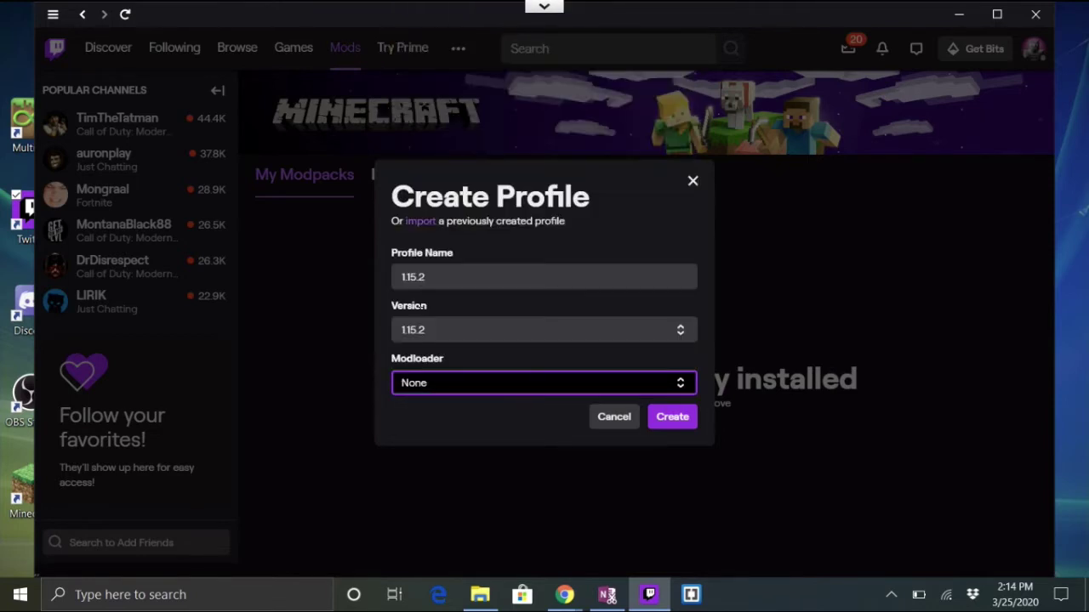
left_click(663, 419)
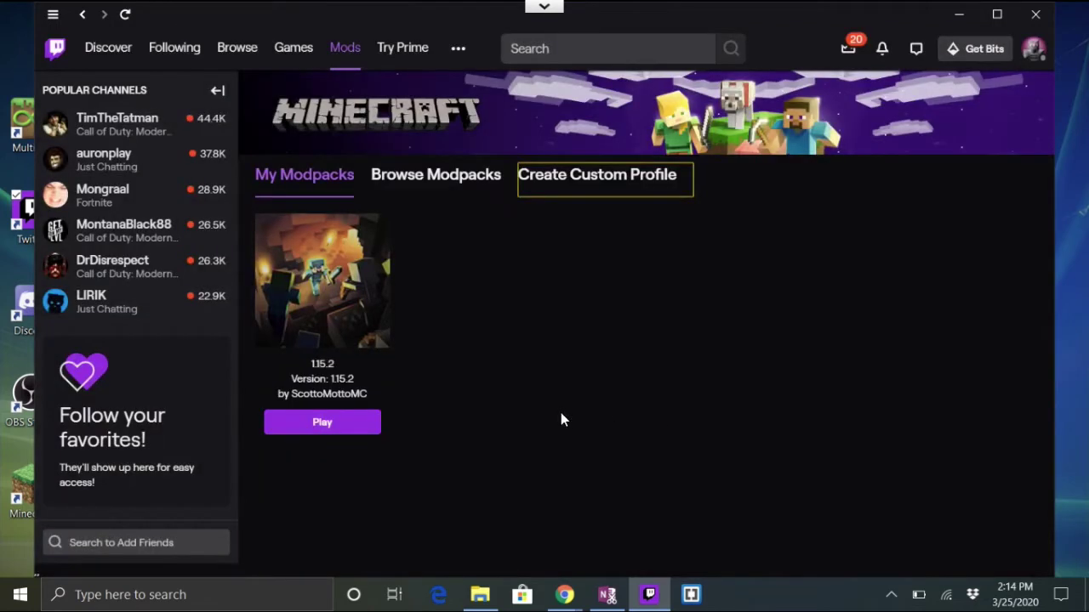
- Open the 1.15.2 profile and start the game from it through the Minecraft Launcher
left_click(318, 286)
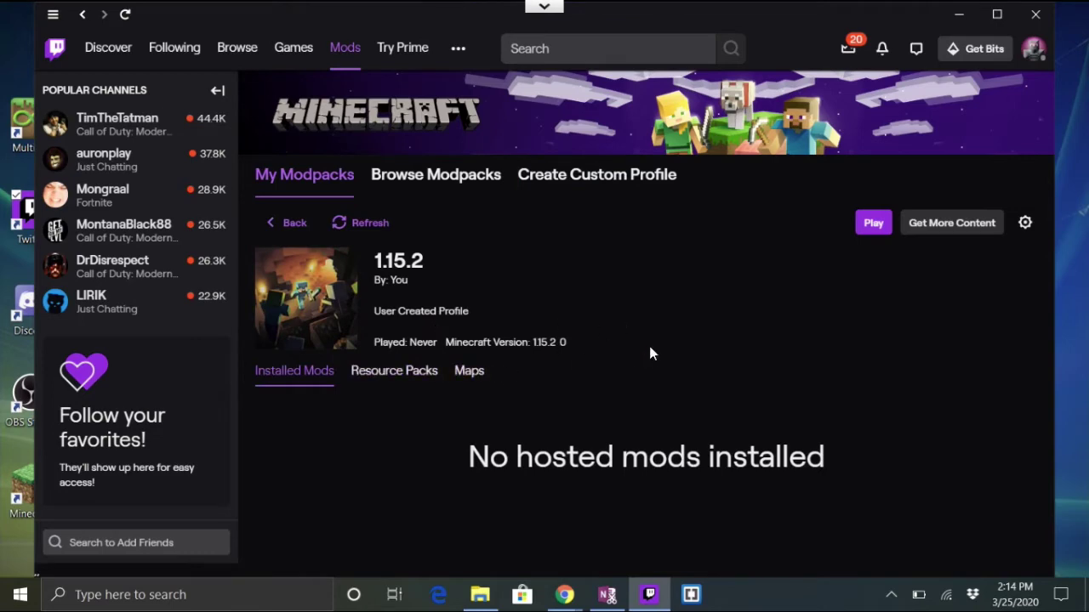
left_click(874, 225)
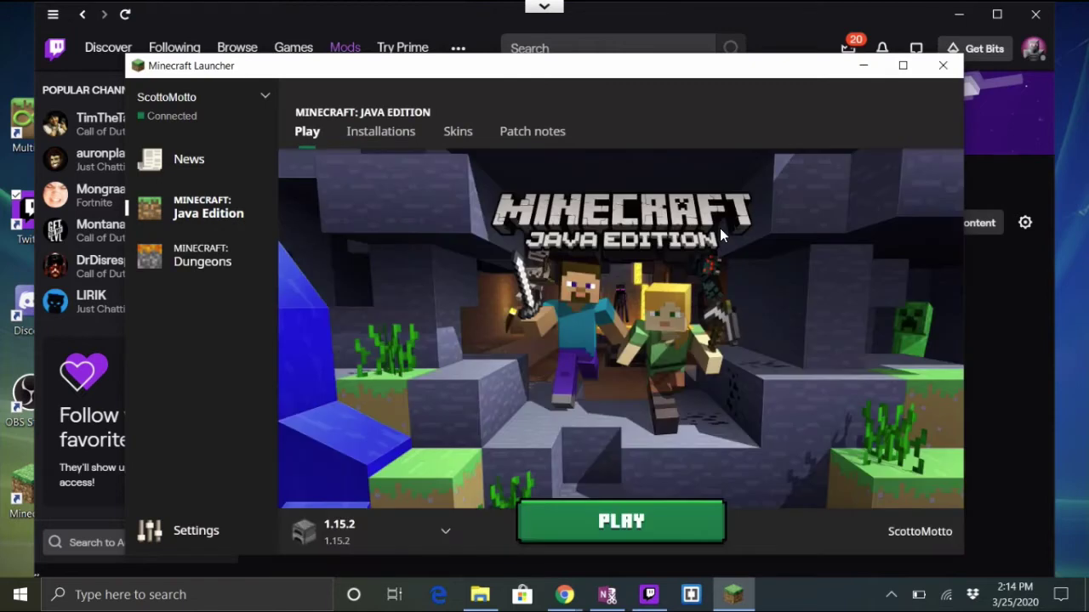
left_click(576, 529)
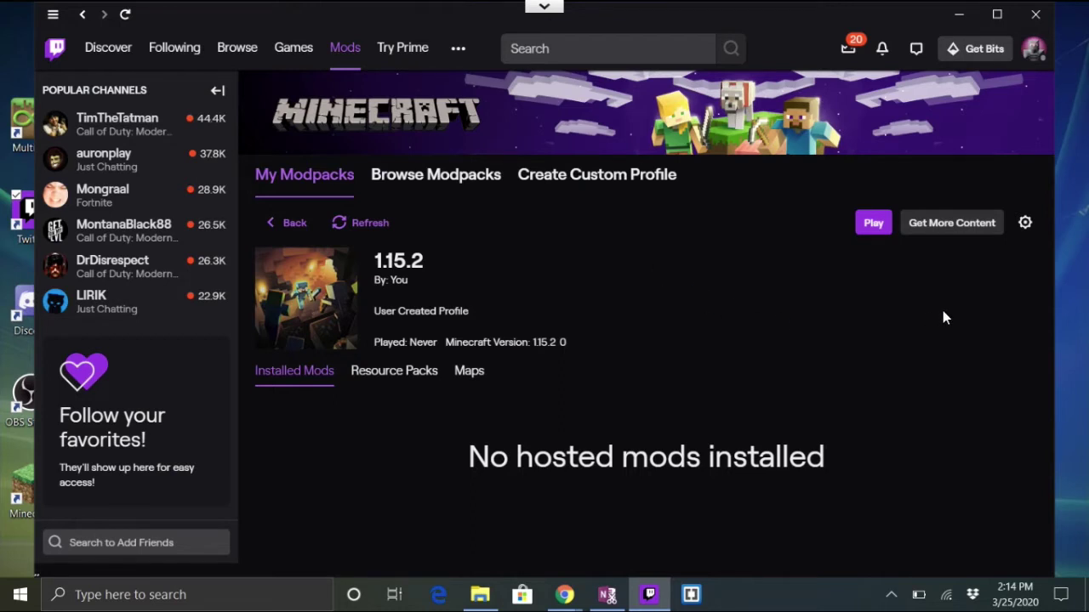
- Examine the modloader versions offered in the 1.15.2 profile's options, check the loading game, and accept the options
left_click(1026, 224)
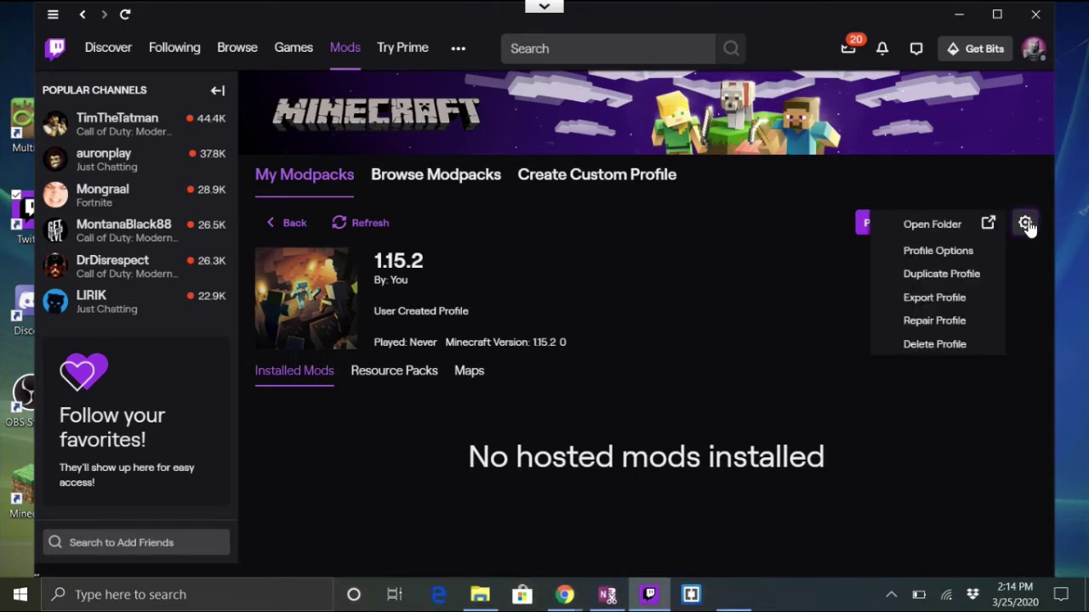
left_click(958, 251)
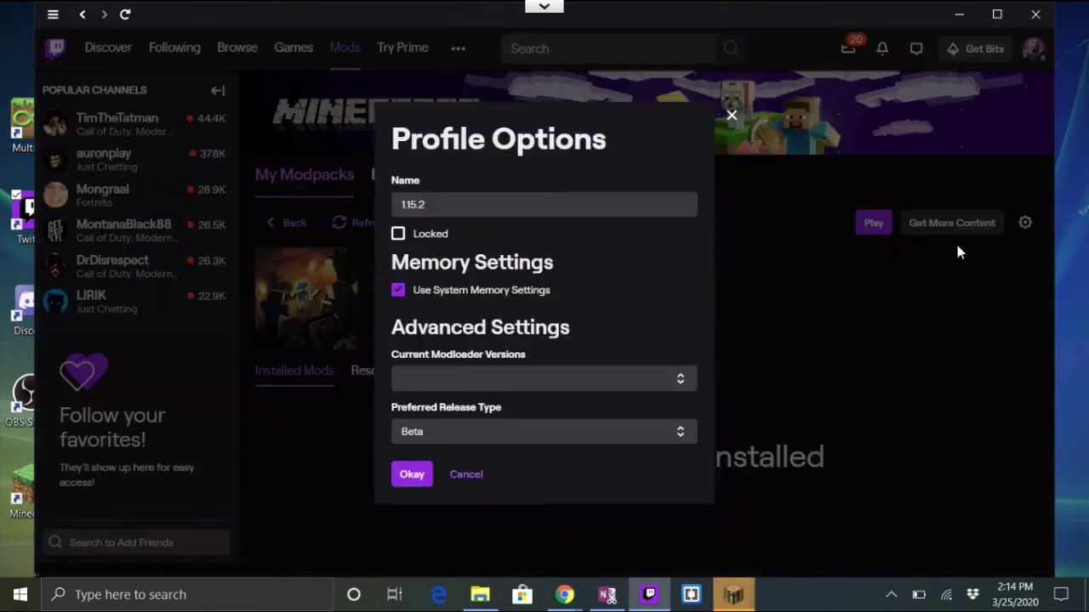
left_click(735, 593)
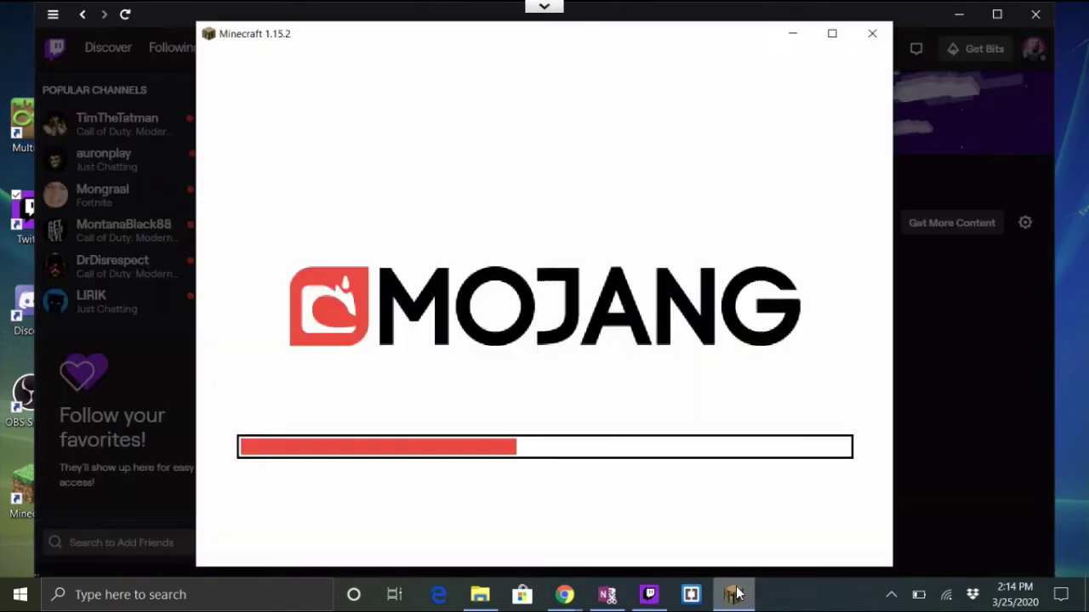
left_click(965, 428)
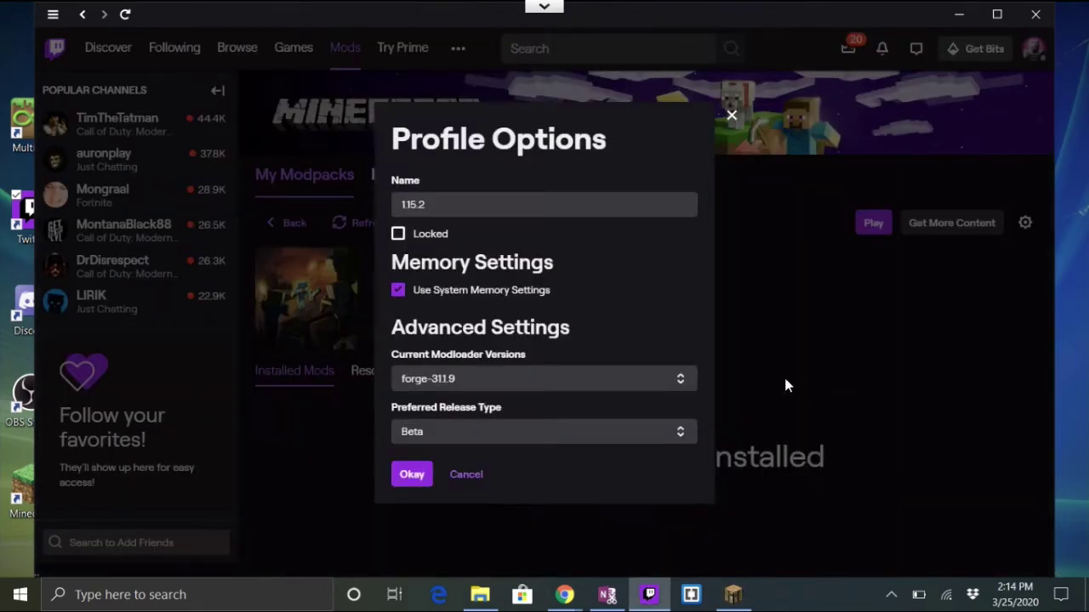
left_click(480, 380)
scroll(495, 183, "down", 1)
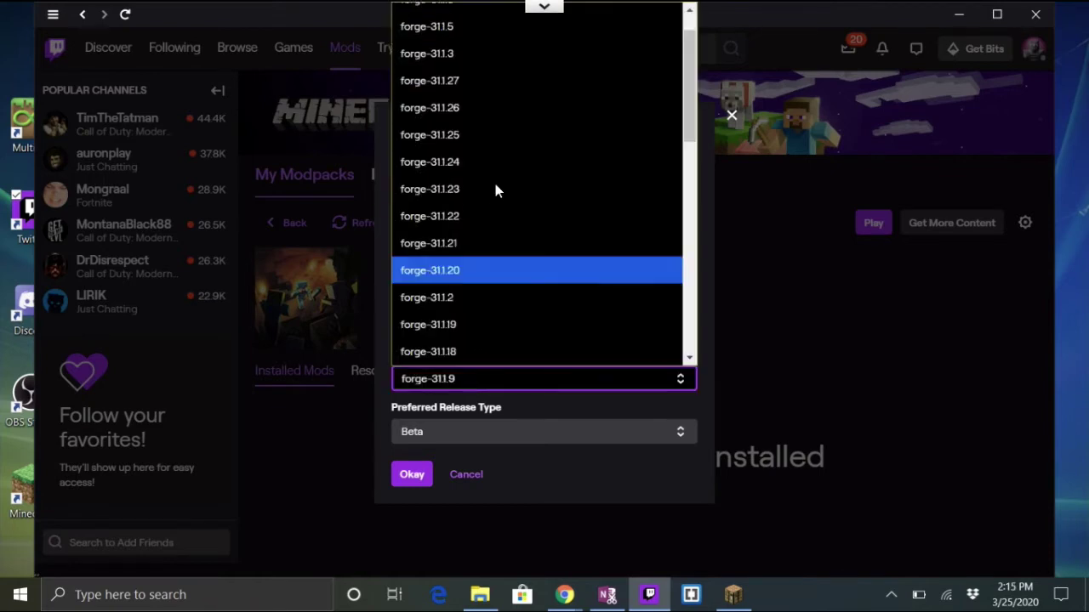
scroll(495, 184, "down", 6)
scroll(495, 183, "up", 5)
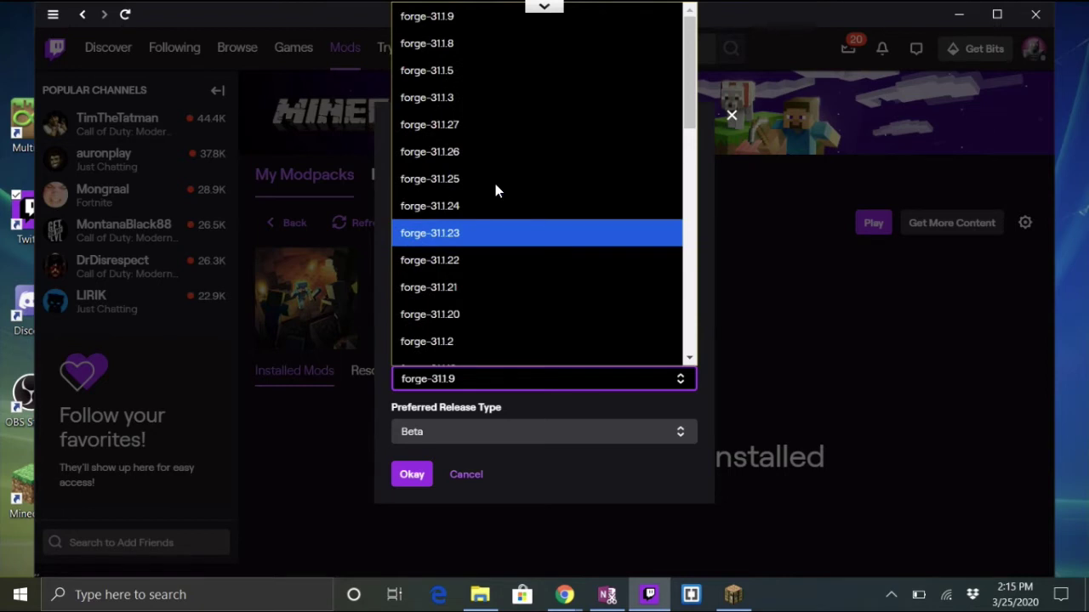
scroll(495, 183, "down", 10)
scroll(495, 189, "up", 10)
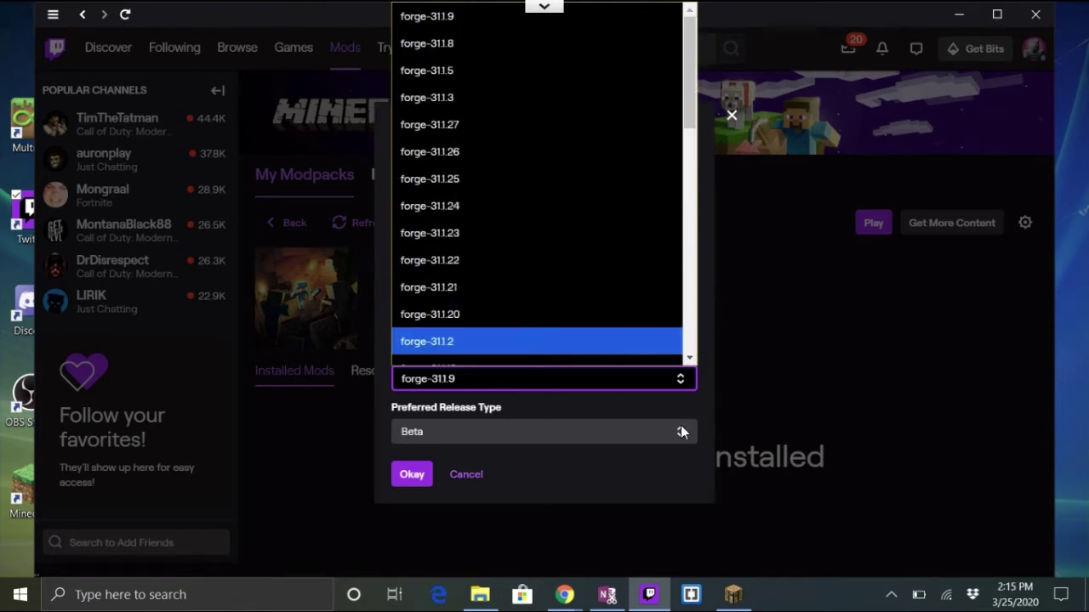
left_click(671, 490)
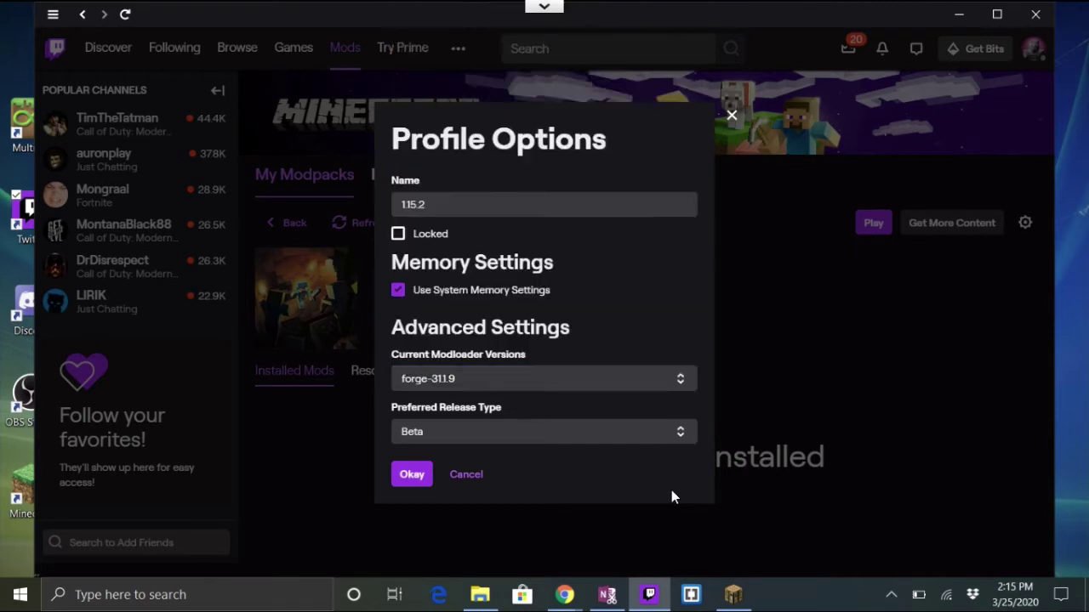
left_click(413, 474)
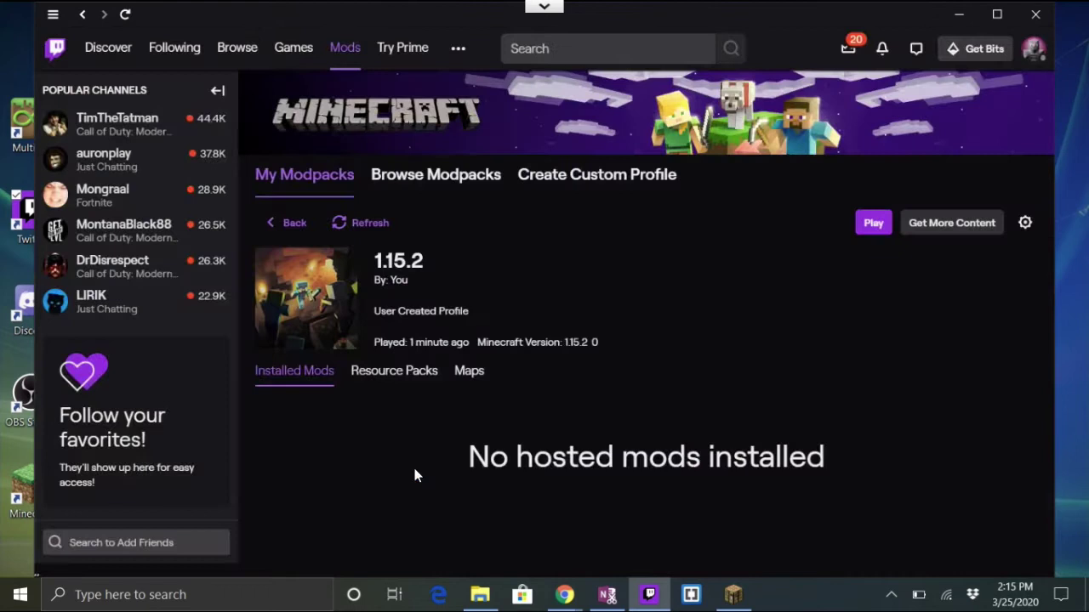
- Open the 1.15.2 profile's folder in File Explorer
left_click(1025, 224)
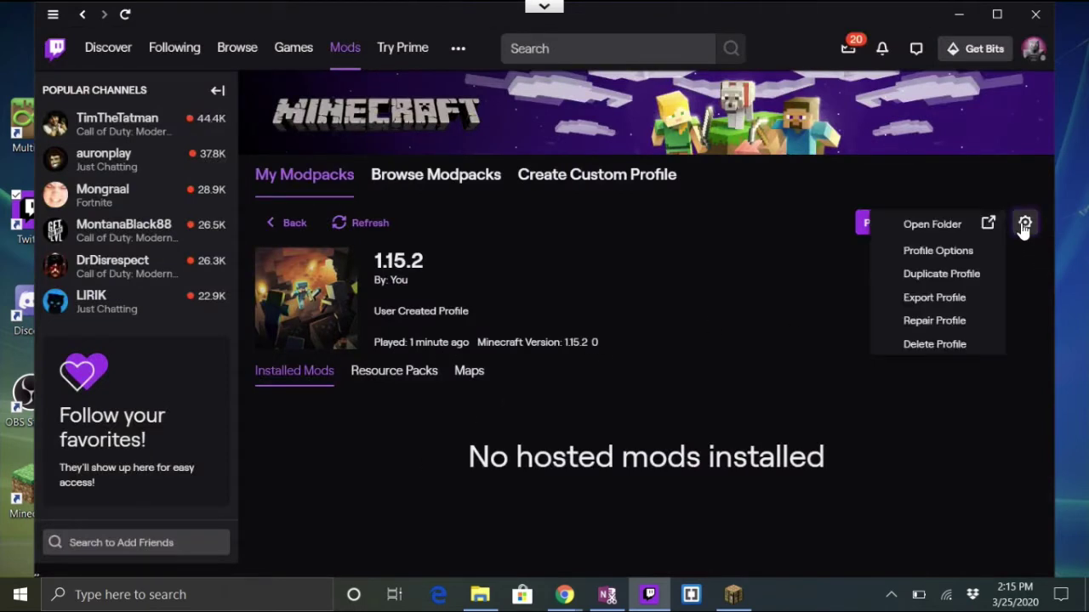
left_click(949, 227)
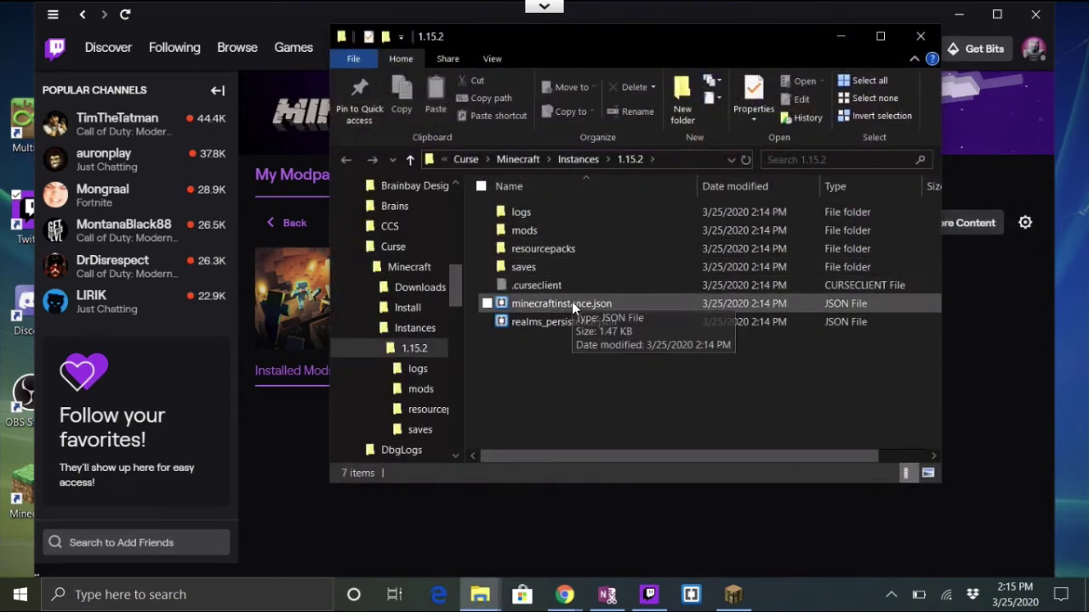
- Switch to Minecraft, set the Music volume to OFF in the sound options, and quit the game
left_click(730, 599)
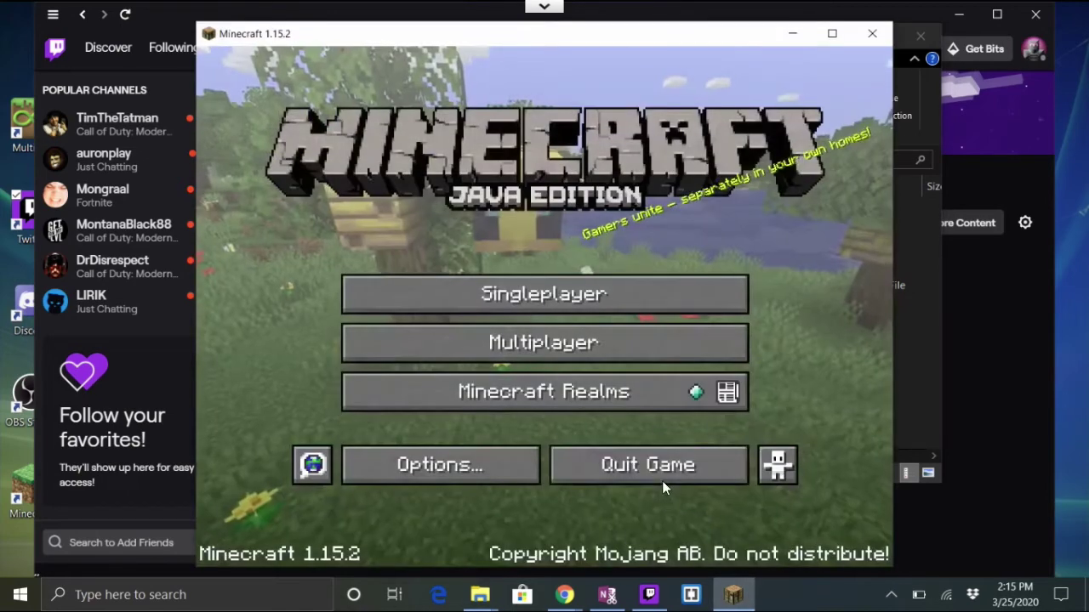
left_click(430, 470)
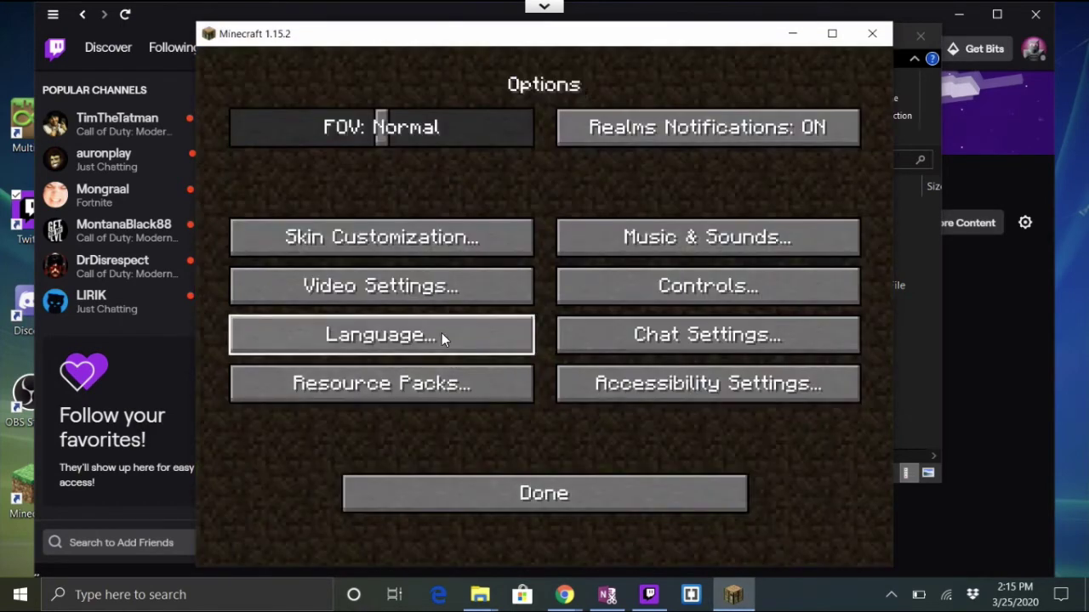
left_click(605, 244)
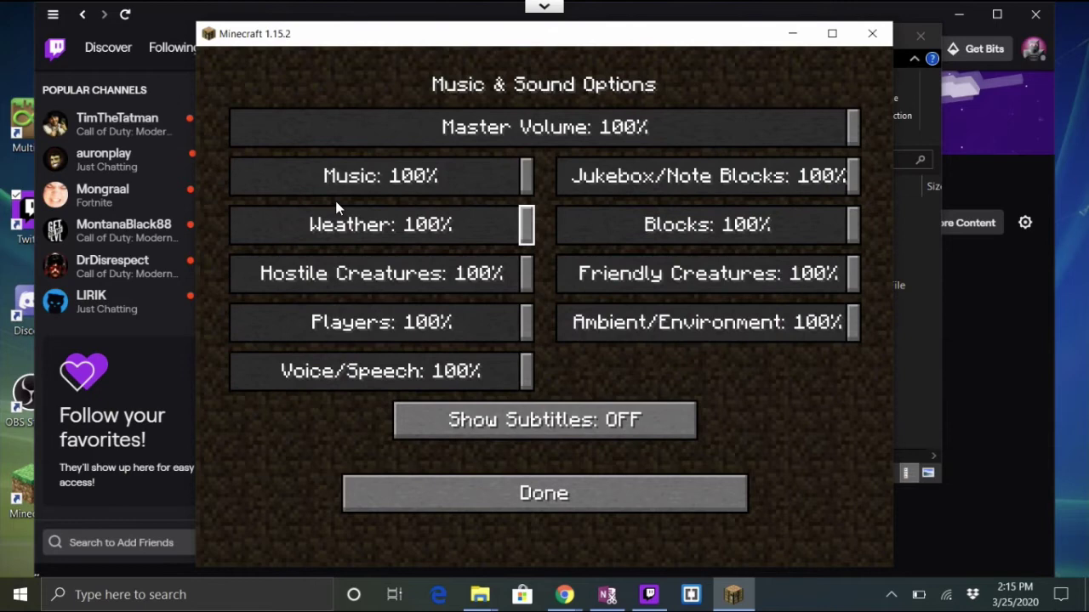
left_click_drag(328, 183, 126, 191)
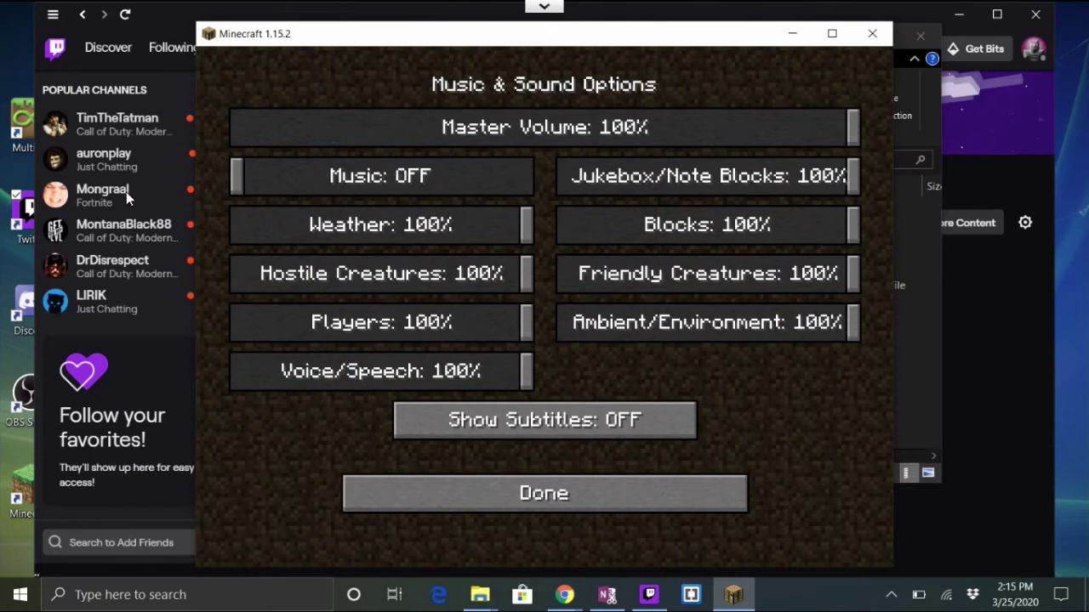
left_click(553, 493)
left_click(569, 492)
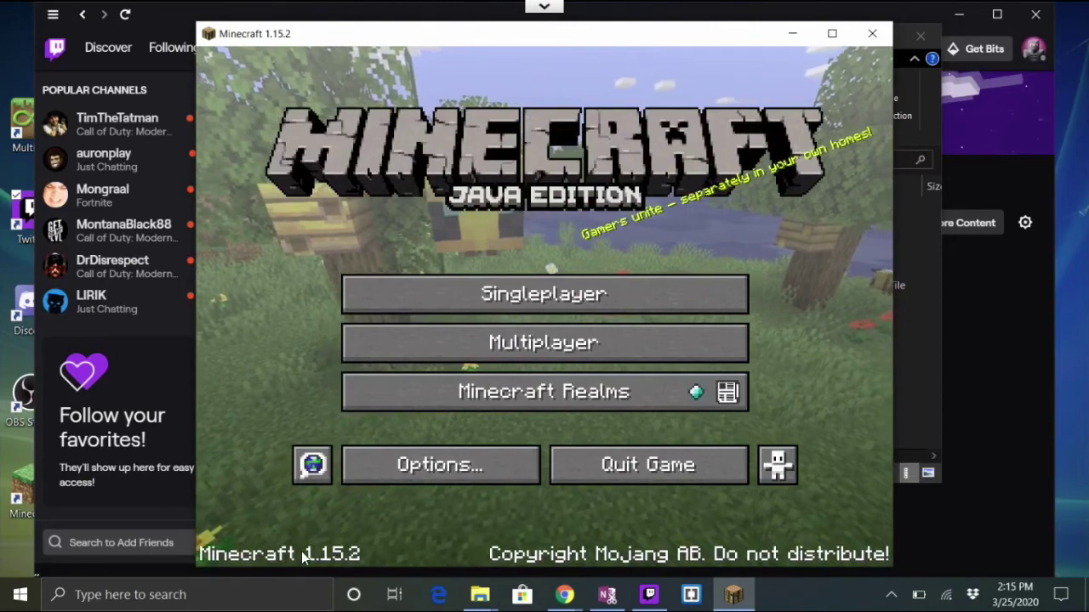
left_click(611, 474)
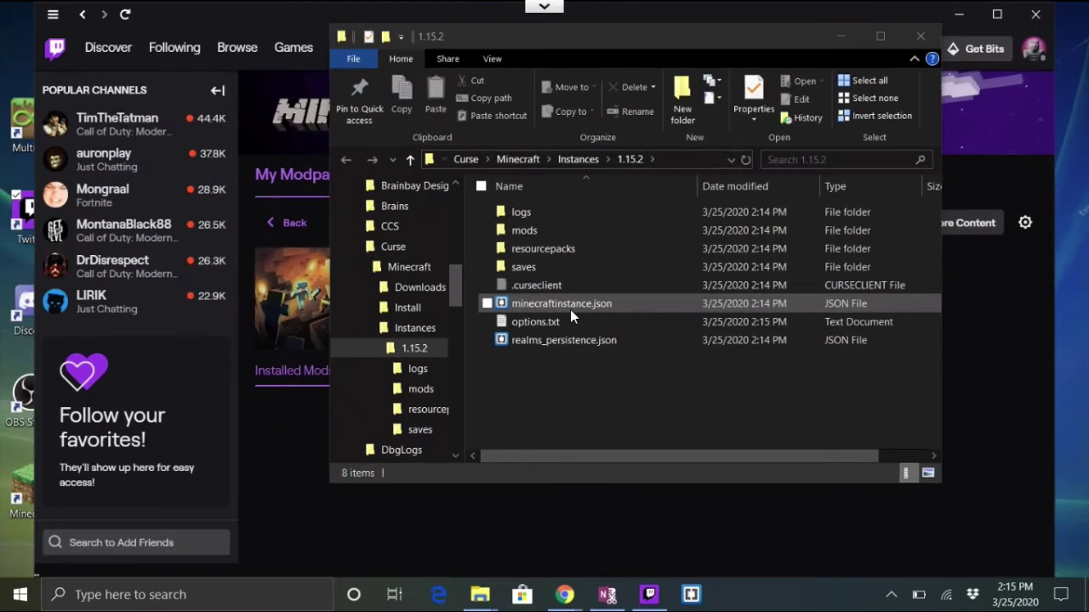
- Open minecraftinstance.json from the profile folder, examine its baseModLoader entry, close the editor, and return to the Twitch app
double_click(568, 302)
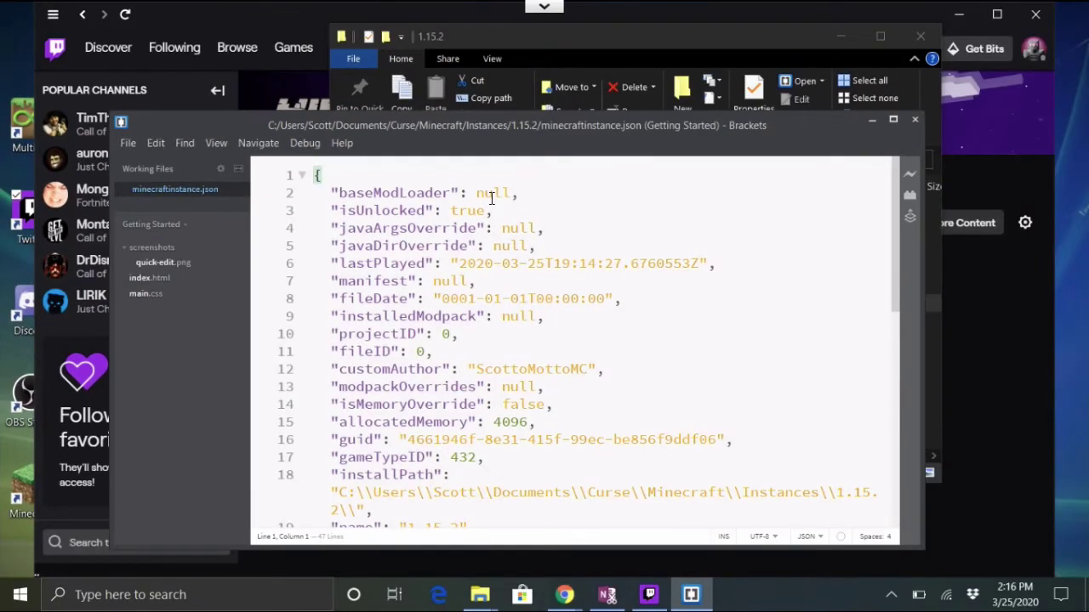
left_click(913, 121)
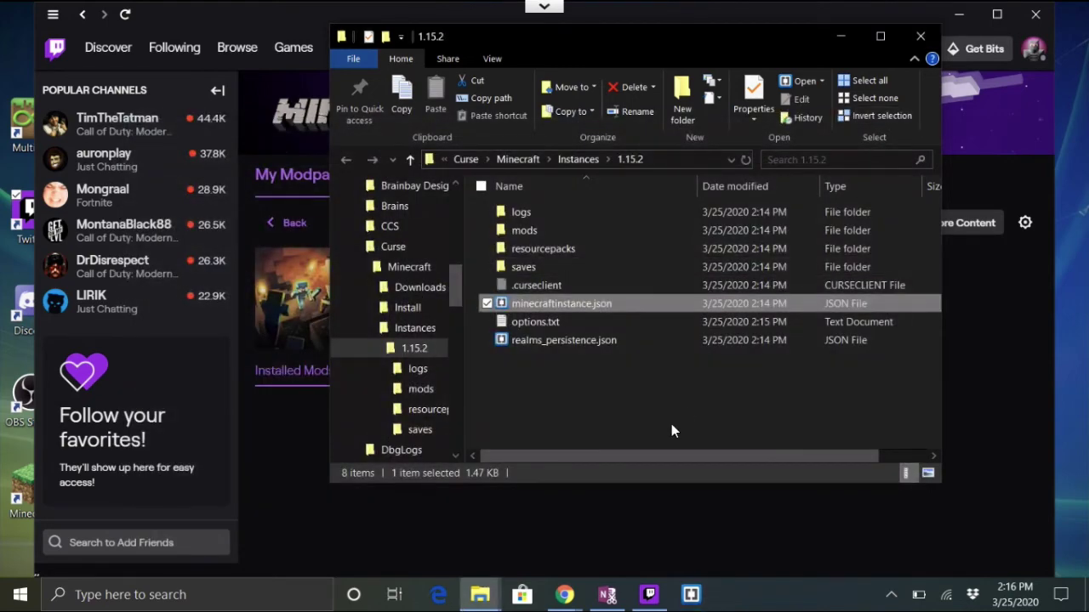
left_click(976, 371)
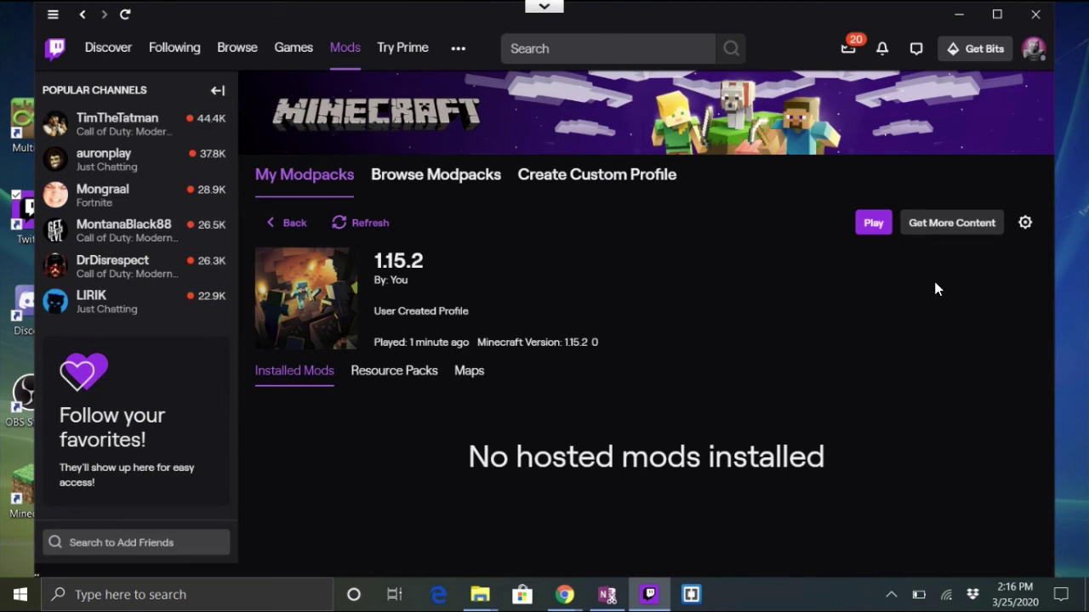
- Check the current modloader version in the 1.15.2 profile's options and cancel the dialog
left_click(1023, 225)
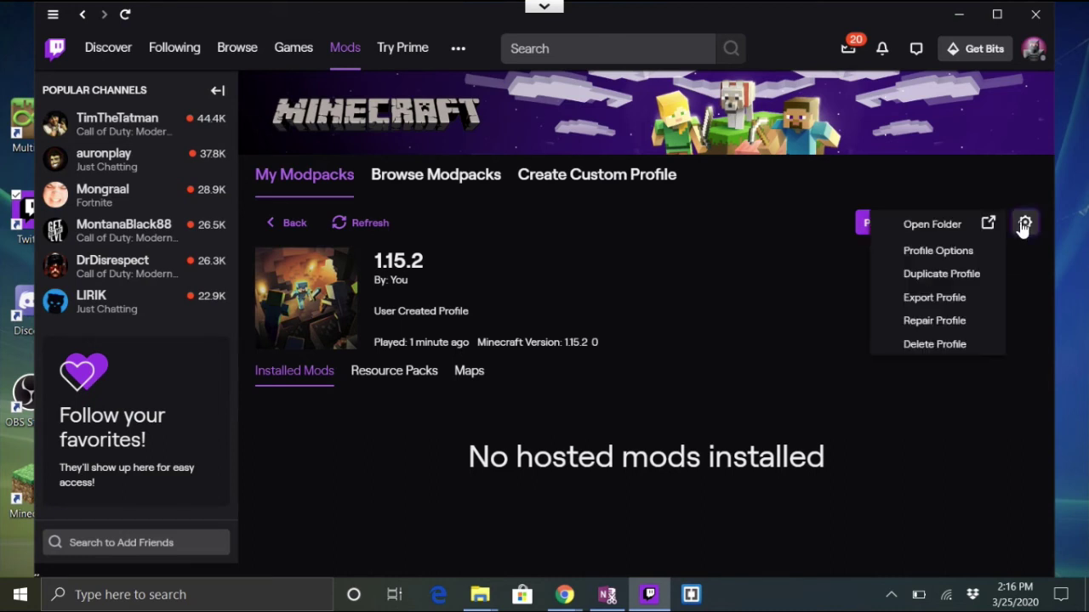
left_click(946, 250)
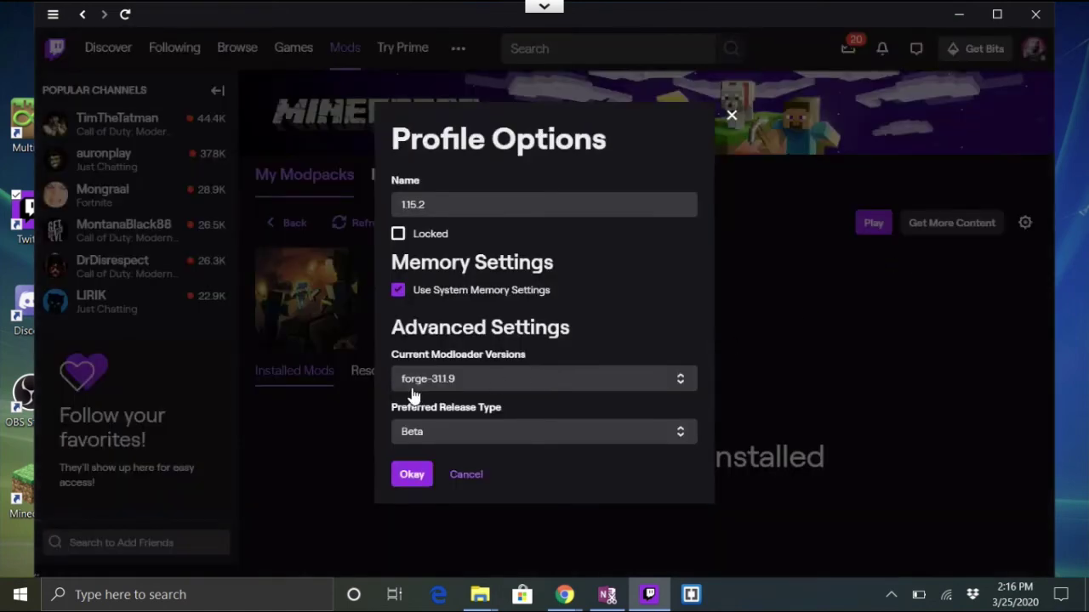
left_click(464, 476)
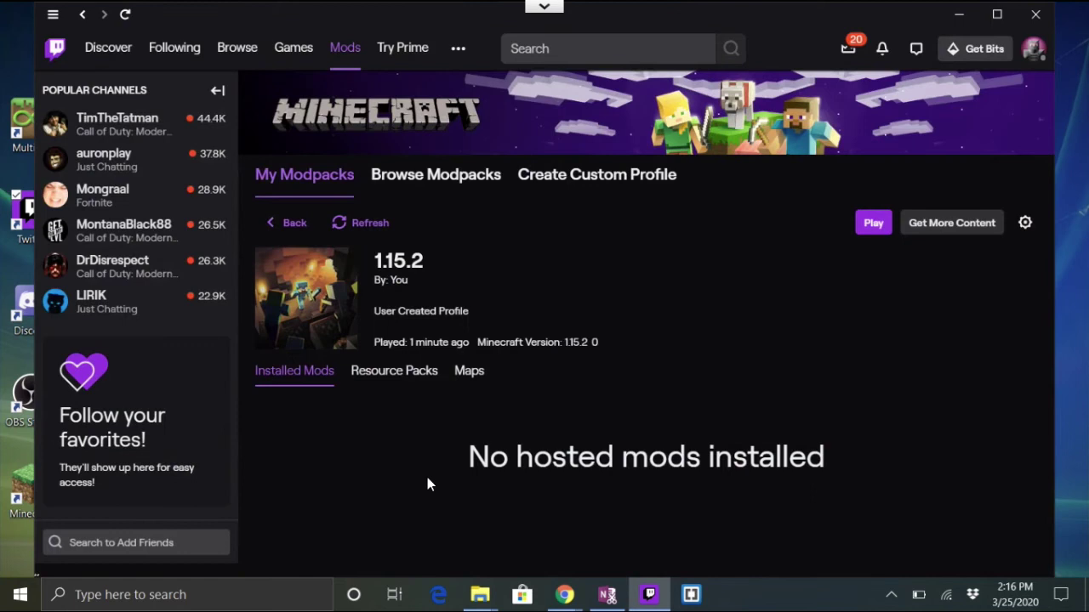